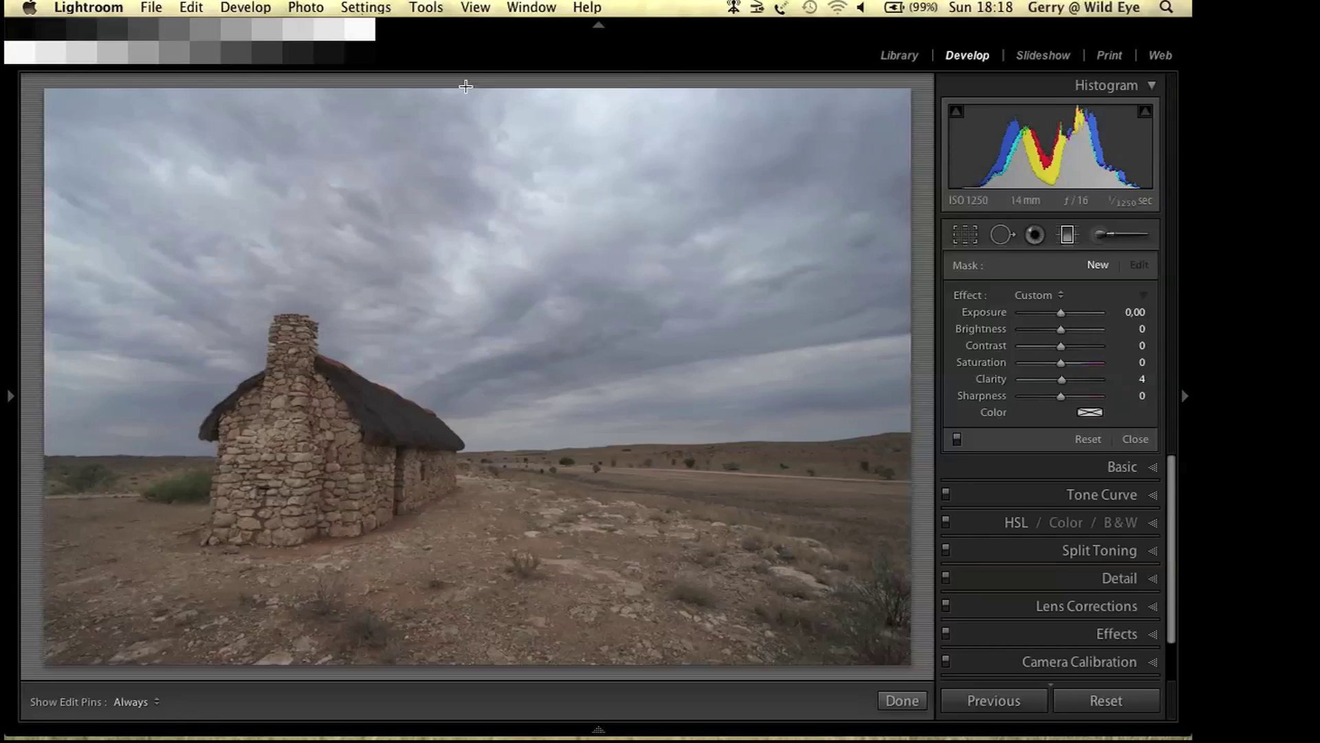
Step: Add a graduated filter from the sky's upper edge to just below the horizon, with Clarity 100 and Contrast 72
left_click_drag(463, 82, 471, 506)
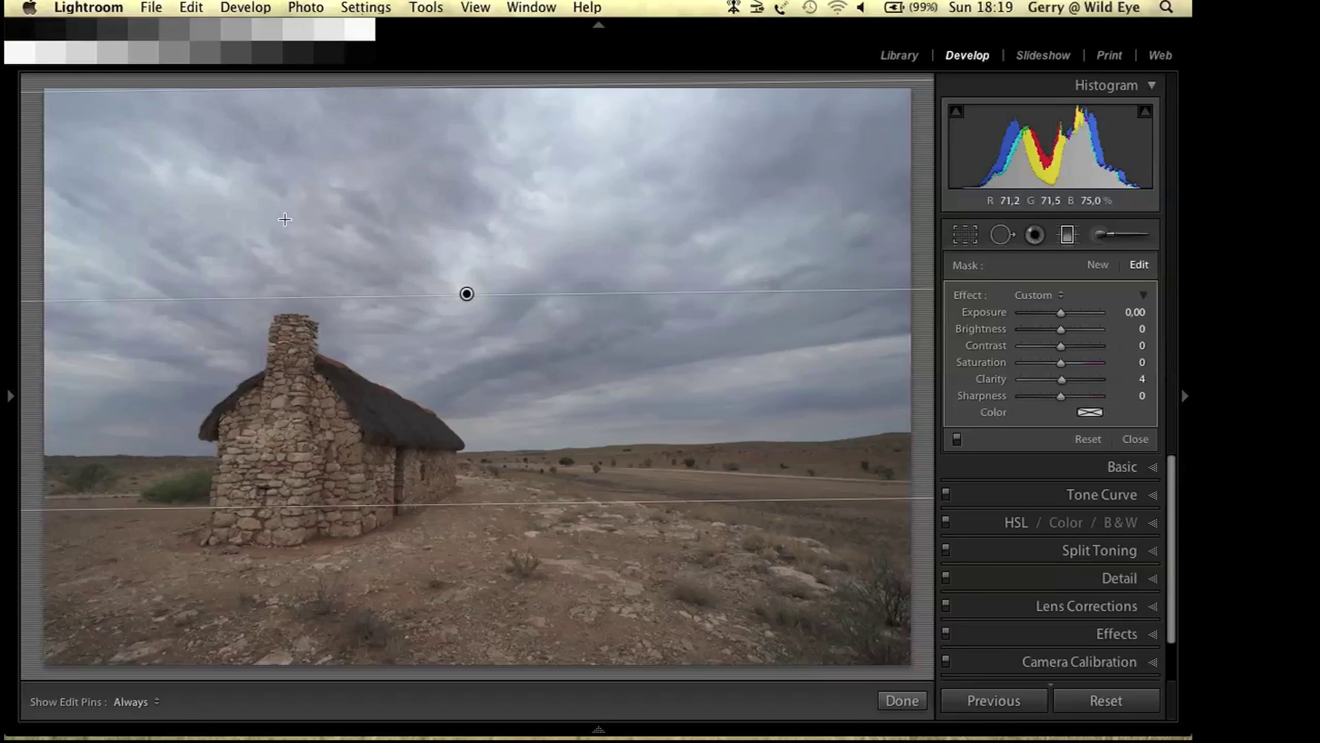
left_click(1065, 386)
left_click_drag(1066, 386, 1134, 380)
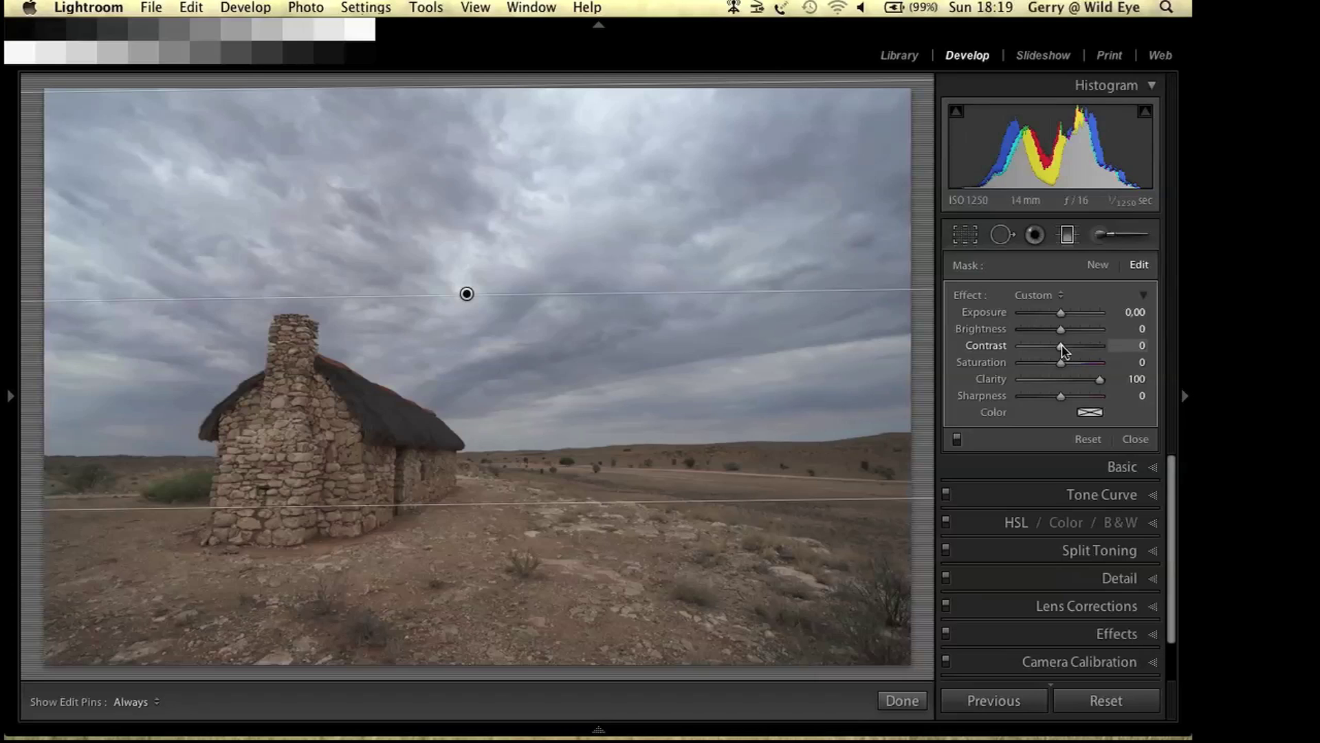
left_click_drag(1065, 351, 1092, 350)
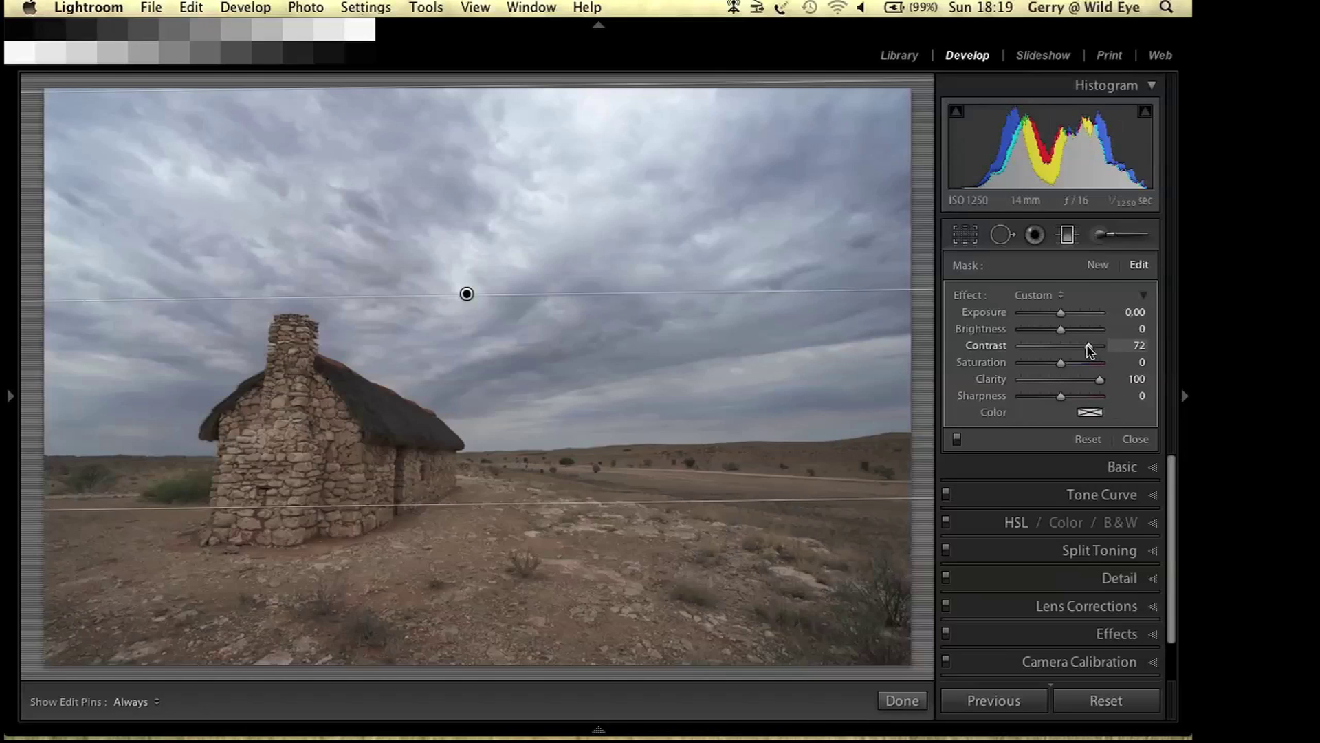
Step: Compare the sky with the graduated filter off and on, and view the photo before and after side by side
left_click(957, 438)
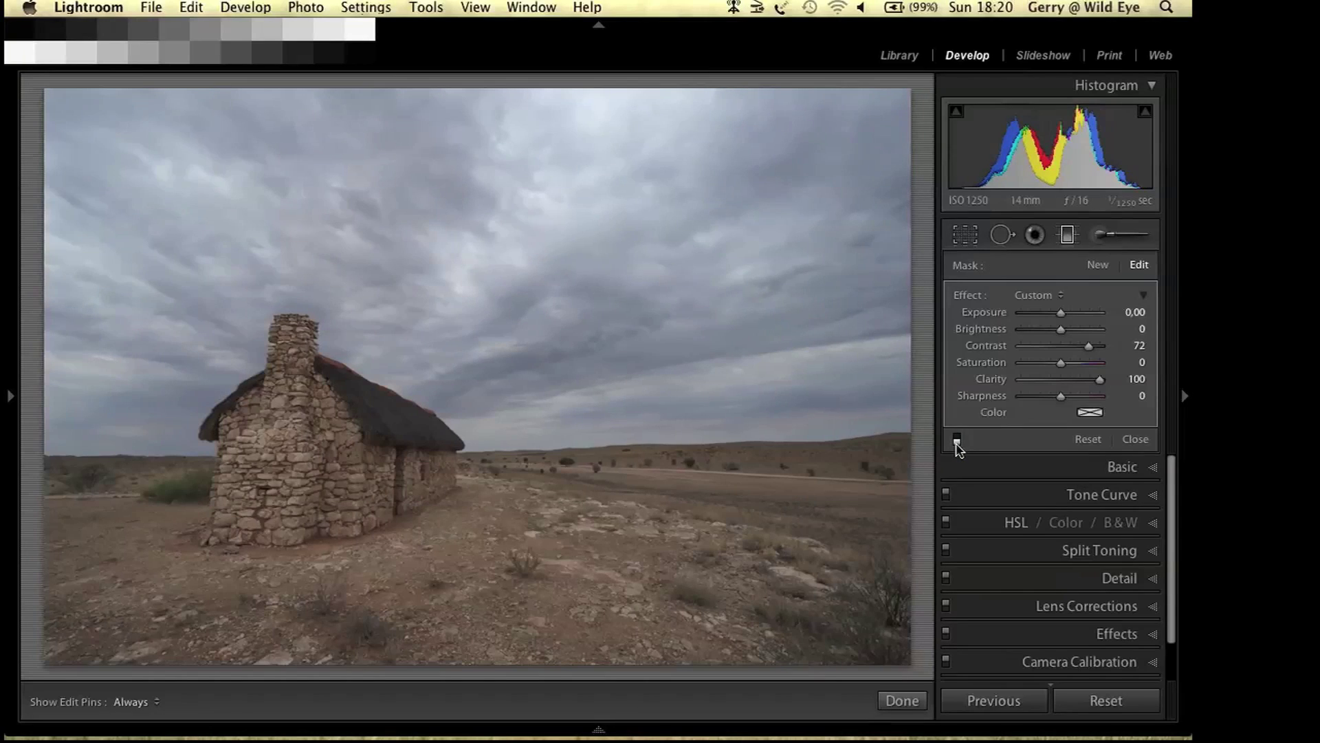
left_click(957, 440)
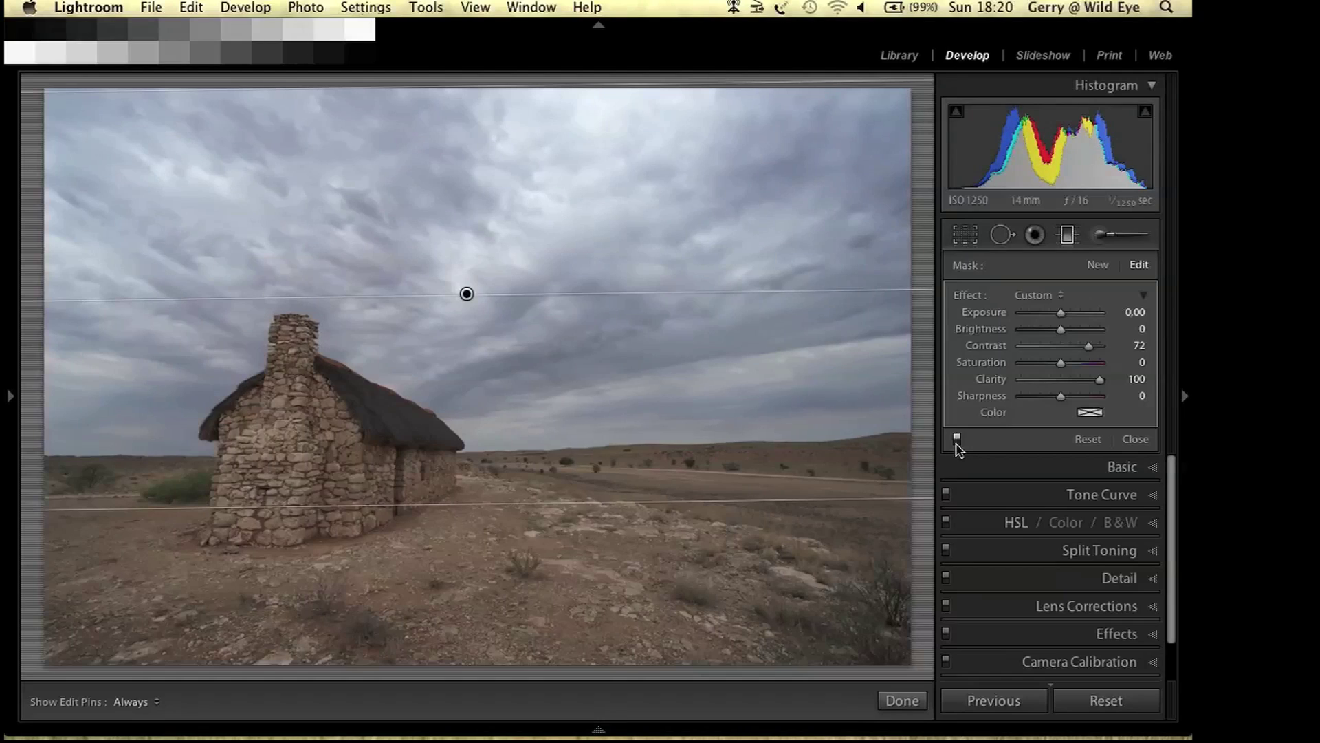
left_click(957, 440)
left_click(956, 440)
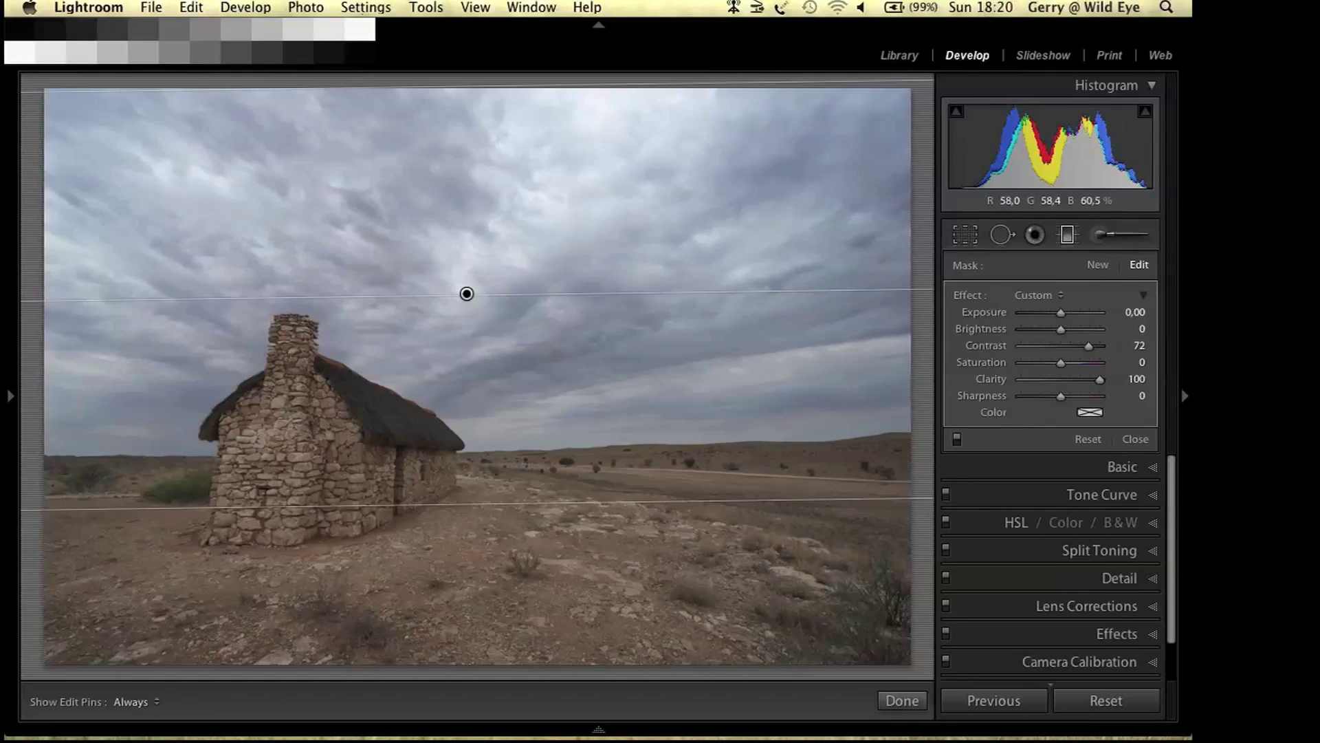
left_click(902, 700)
left_click(80, 700)
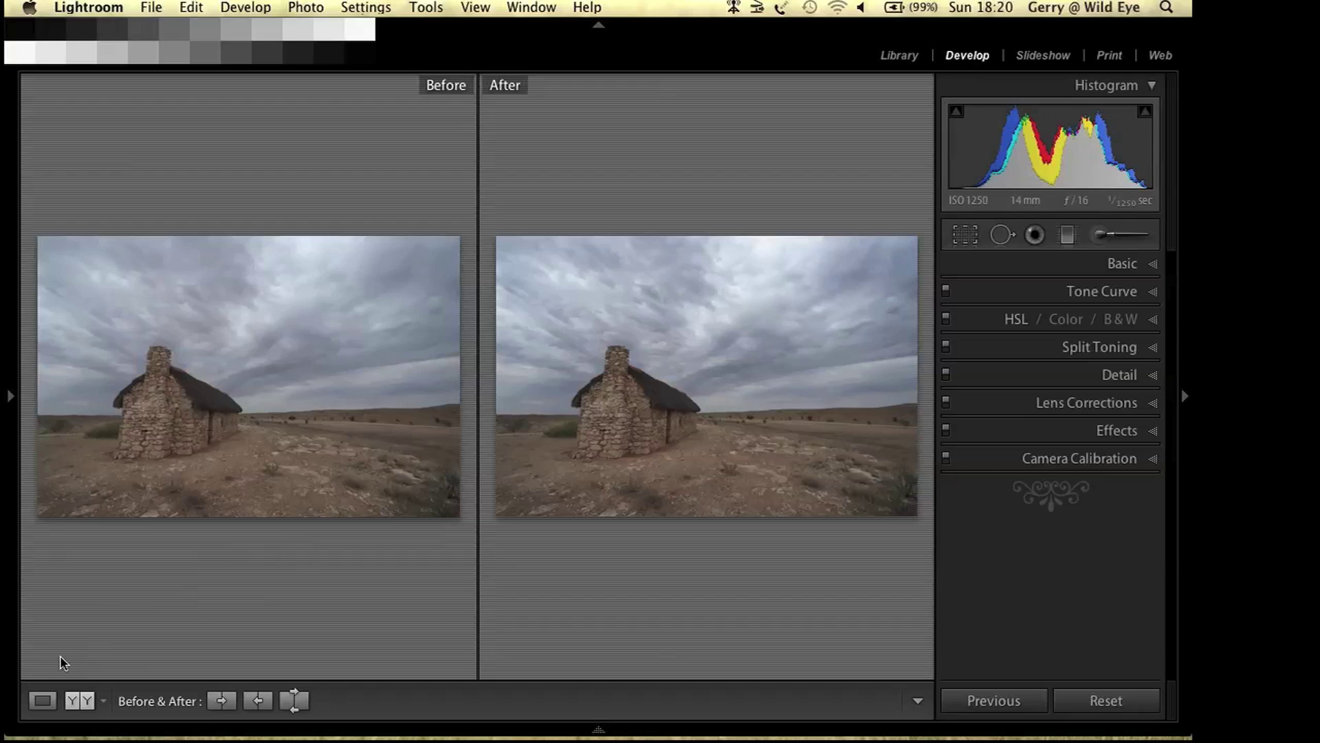
left_click(42, 700)
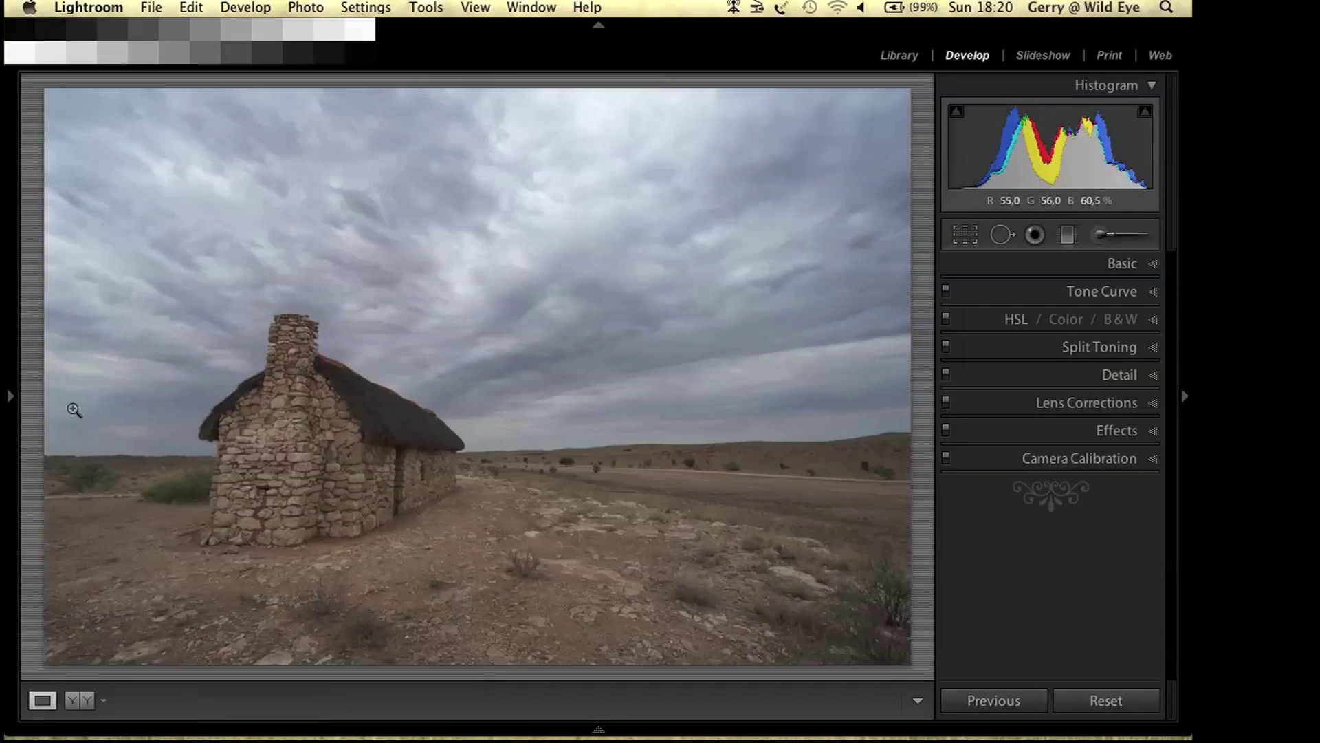
Step: Revert the photo to its Import/General - Zeroed history state, comparing it with the filtered version
left_click(10, 395)
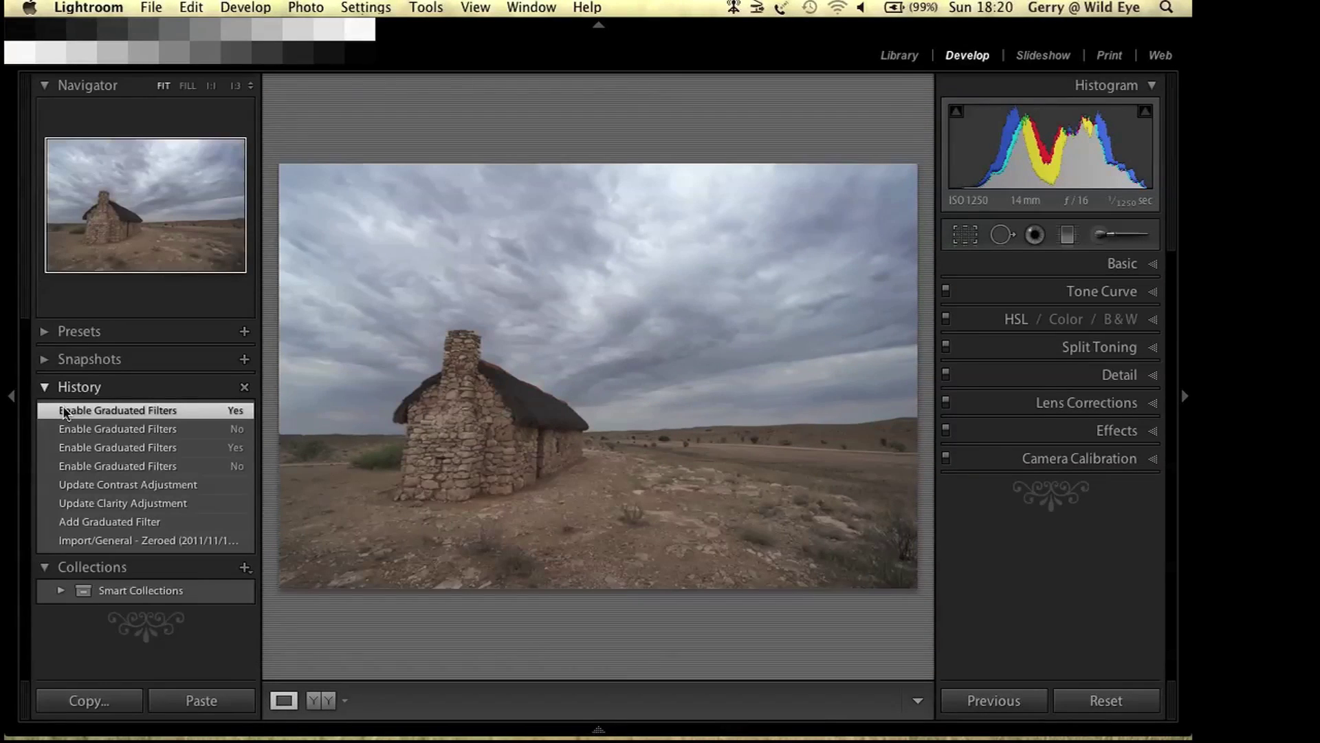
left_click(150, 542)
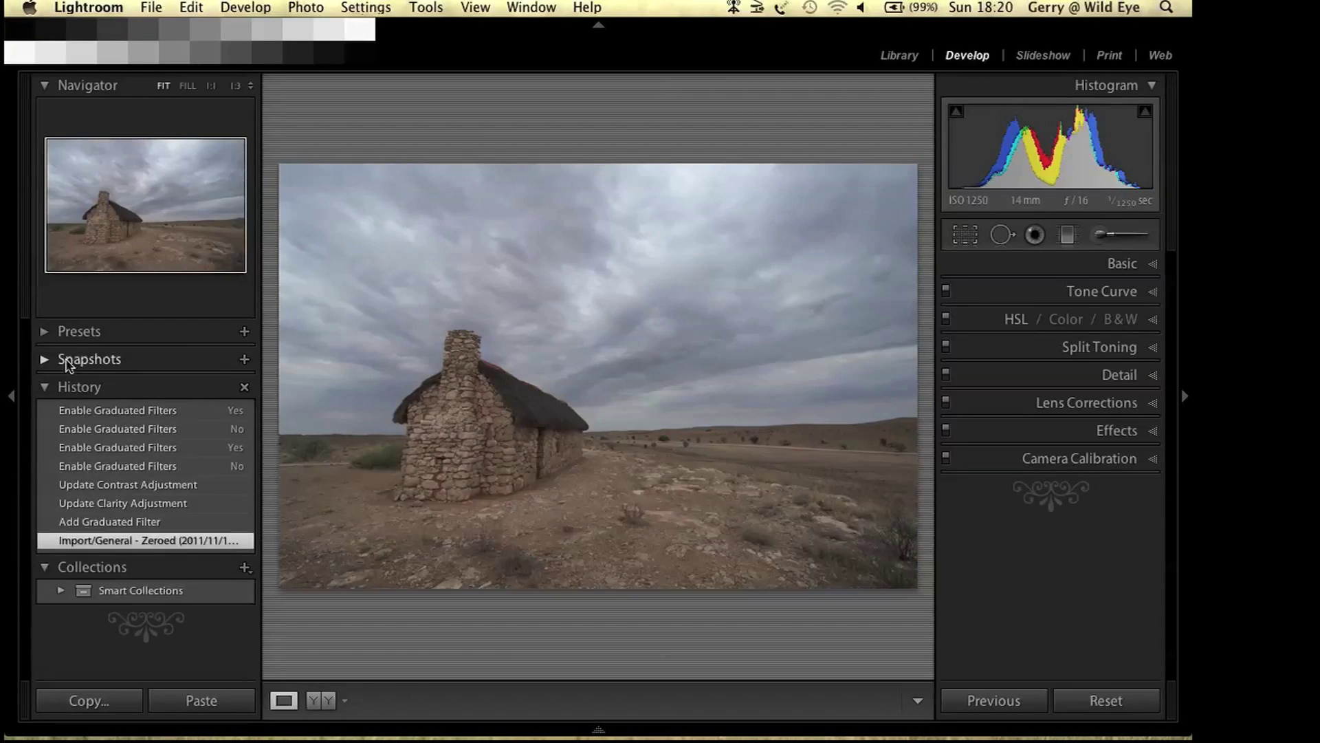
left_click(163, 410)
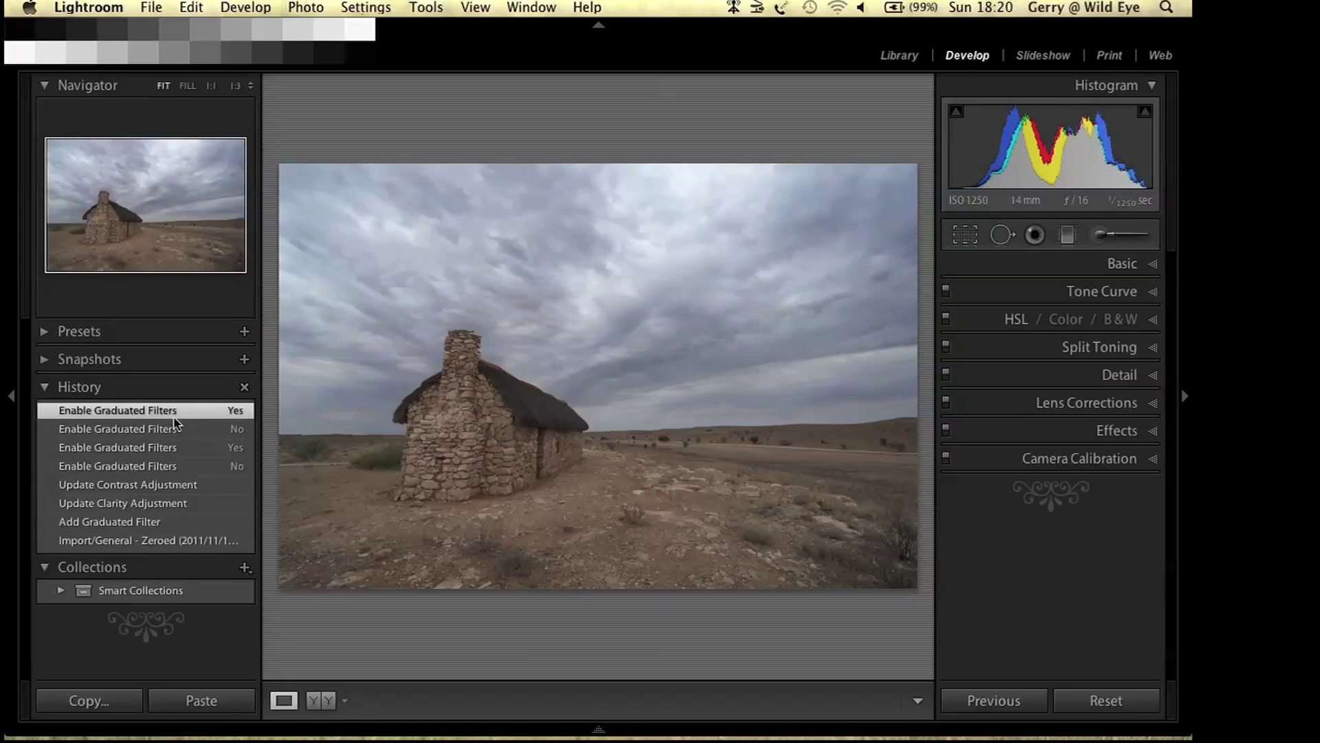
left_click(163, 540)
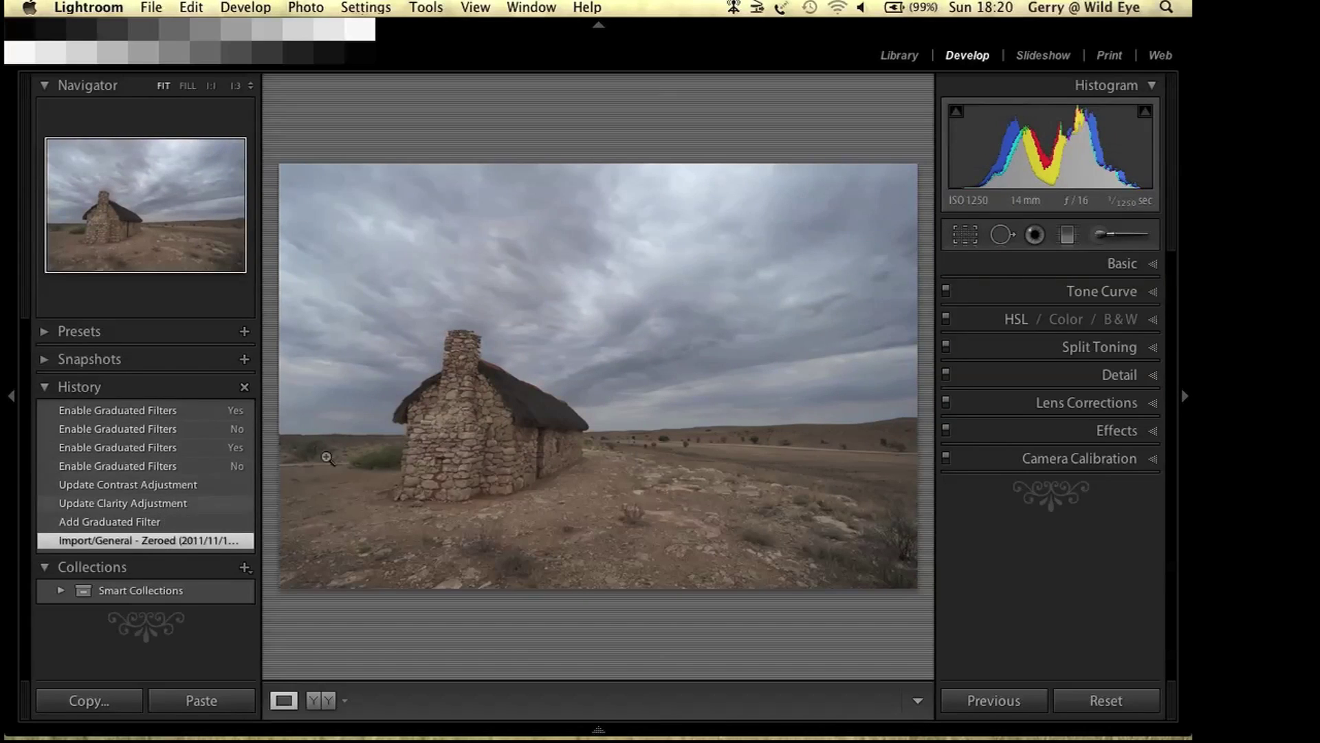
left_click(11, 396)
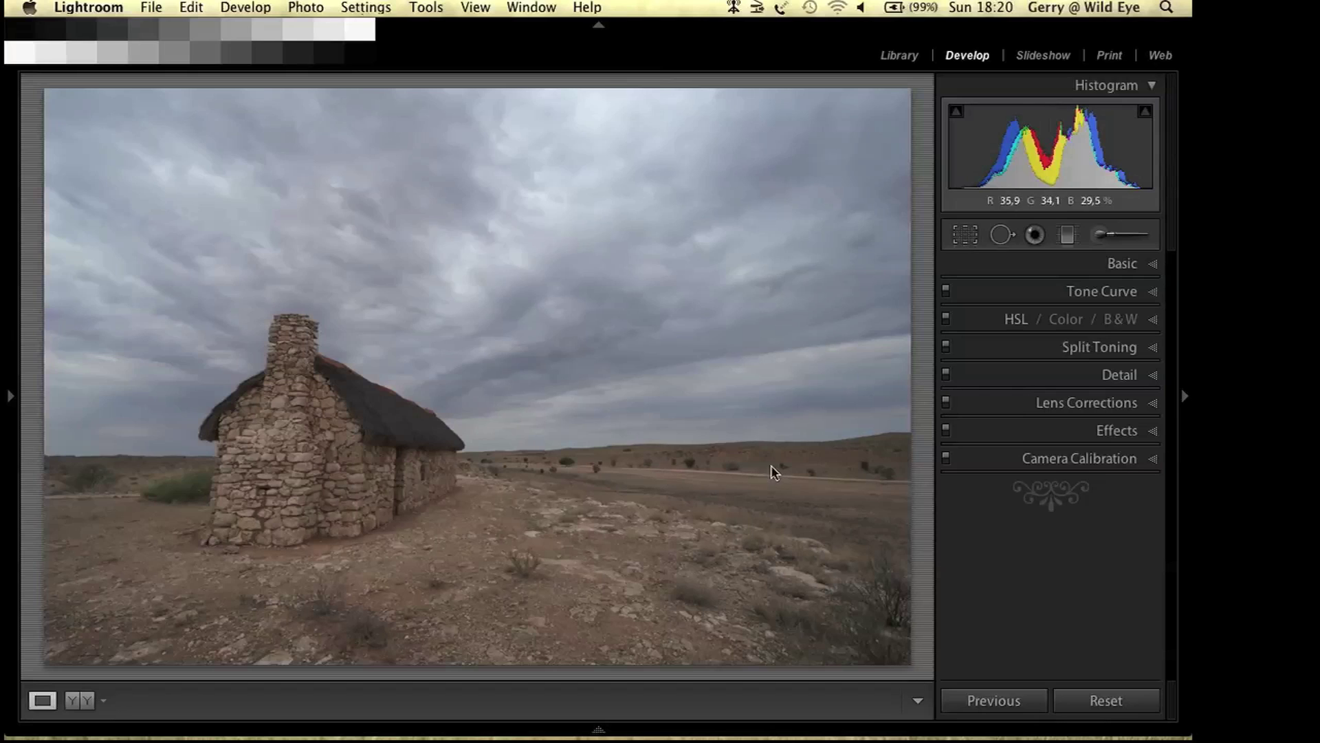
Step: Start an Adjustment Brush mask with brush size 25 and paint over the upper part of the sky
left_click(1101, 237)
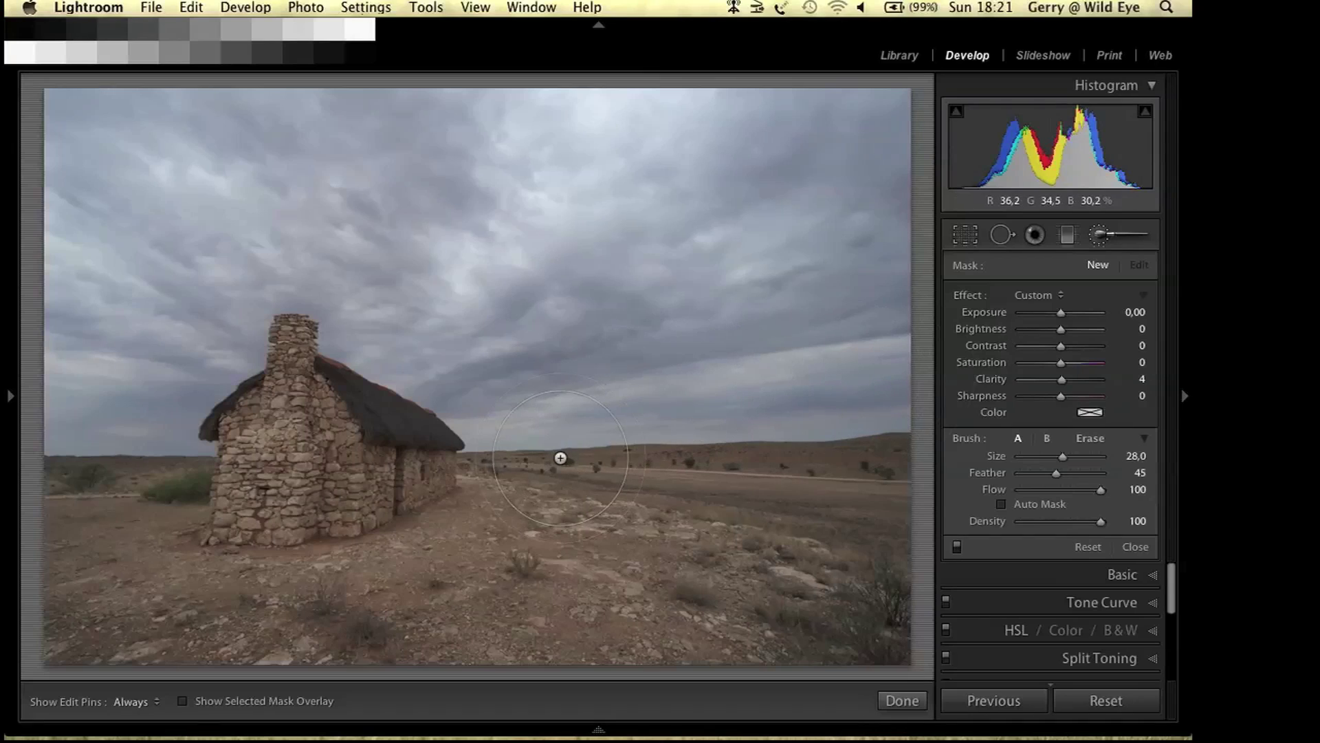
scroll(518, 544, "down", 5)
scroll(522, 548, "down", 4)
scroll(518, 544, "up", 4)
key("bracketright")
key("h")
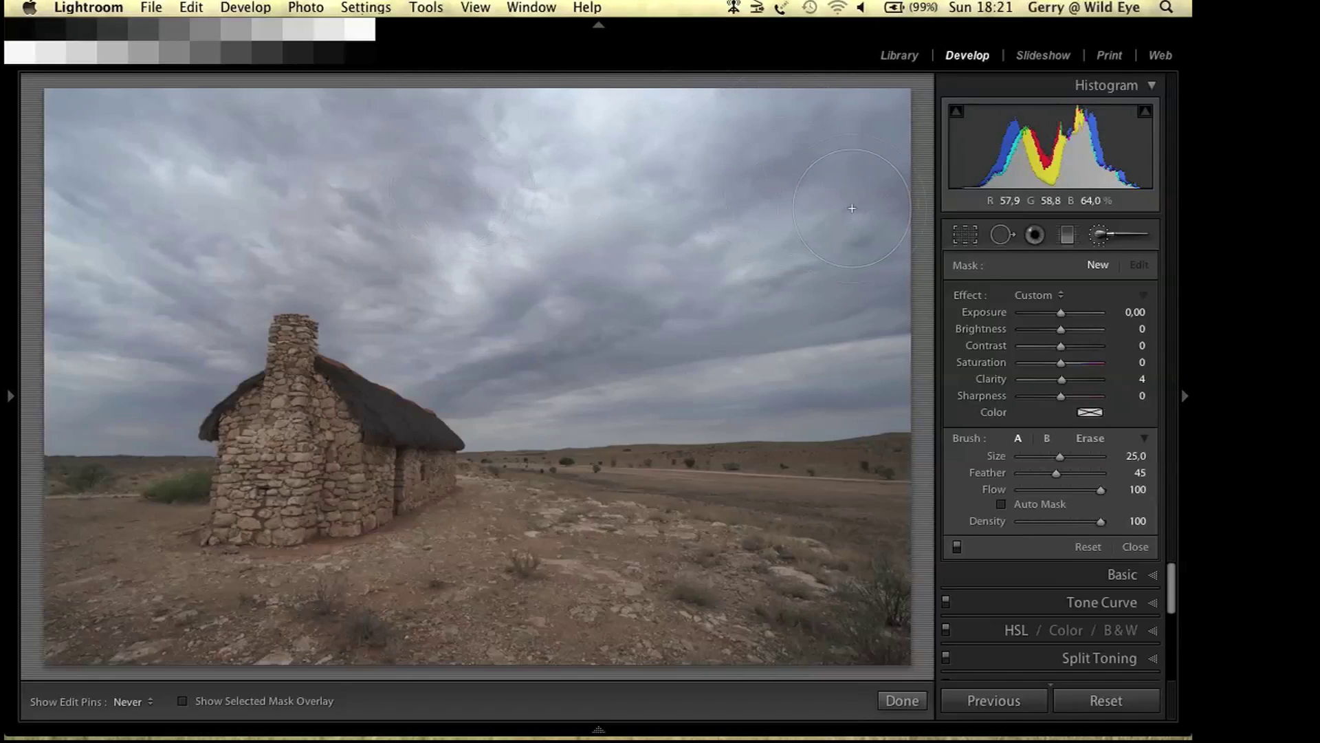
key("h")
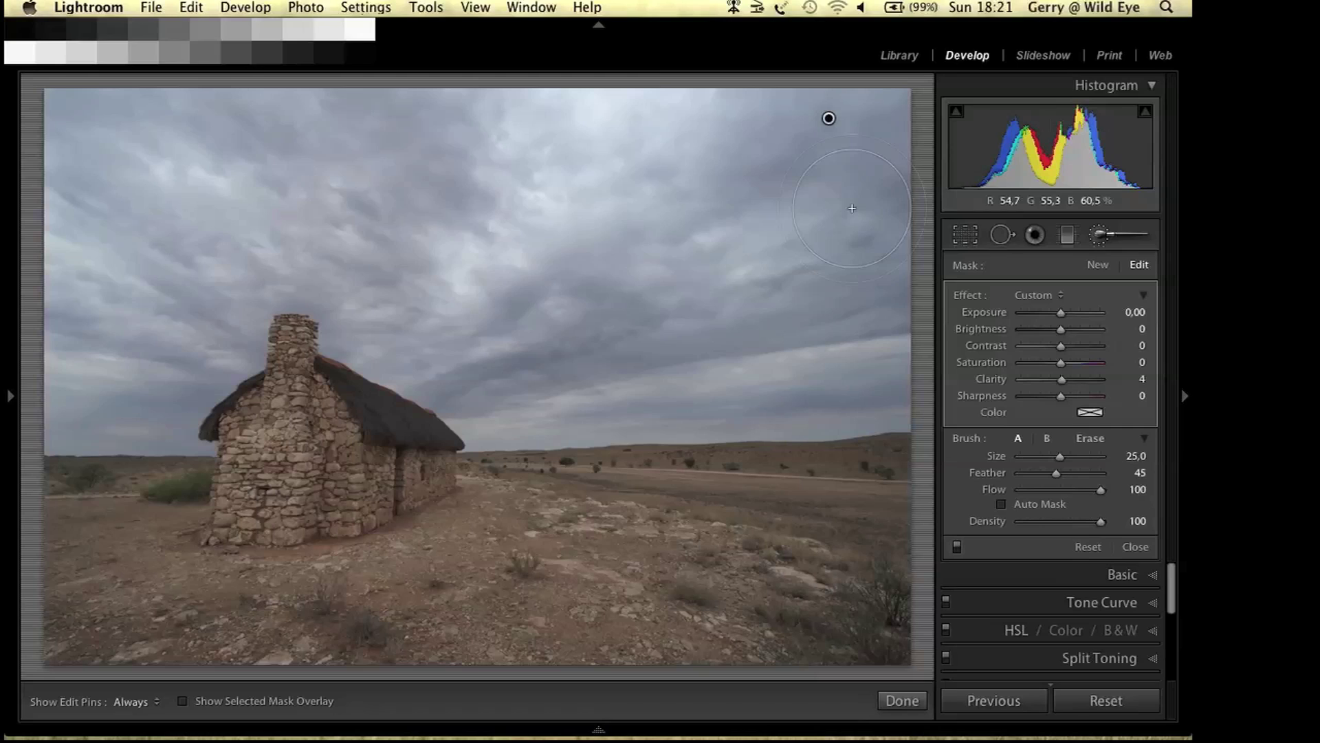
Step: Show the mask overlay and paint the rest of the sky down to the horizon and around the cottage
key("o")
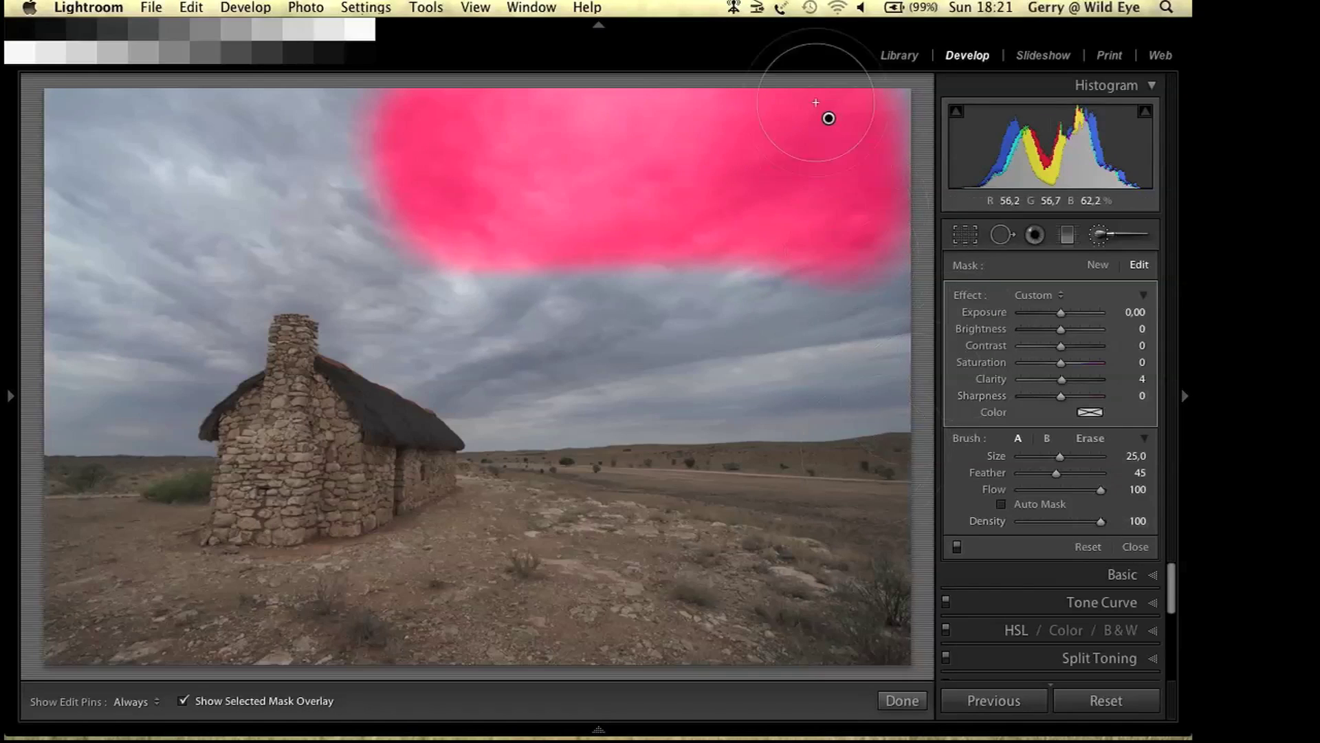
key("h")
mouse_move(874, 137)
left_mouse_down()
mouse_move(879, 374)
mouse_move(511, 382)
mouse_move(600, 321)
mouse_move(719, 281)
mouse_move(517, 284)
mouse_move(438, 235)
mouse_move(362, 120)
mouse_move(81, 123)
mouse_move(72, 405)
mouse_move(143, 392)
mouse_move(153, 378)
mouse_move(165, 256)
mouse_move(266, 229)
mouse_move(400, 291)
mouse_move(469, 337)
mouse_move(491, 379)
mouse_move(426, 298)
mouse_move(329, 247)
mouse_move(233, 260)
mouse_move(185, 329)
mouse_move(211, 235)
left_mouse_up()
mouse_move(725, 267)
left_mouse_down()
mouse_move(840, 271)
mouse_move(413, 372)
mouse_move(340, 299)
mouse_move(289, 344)
left_mouse_up()
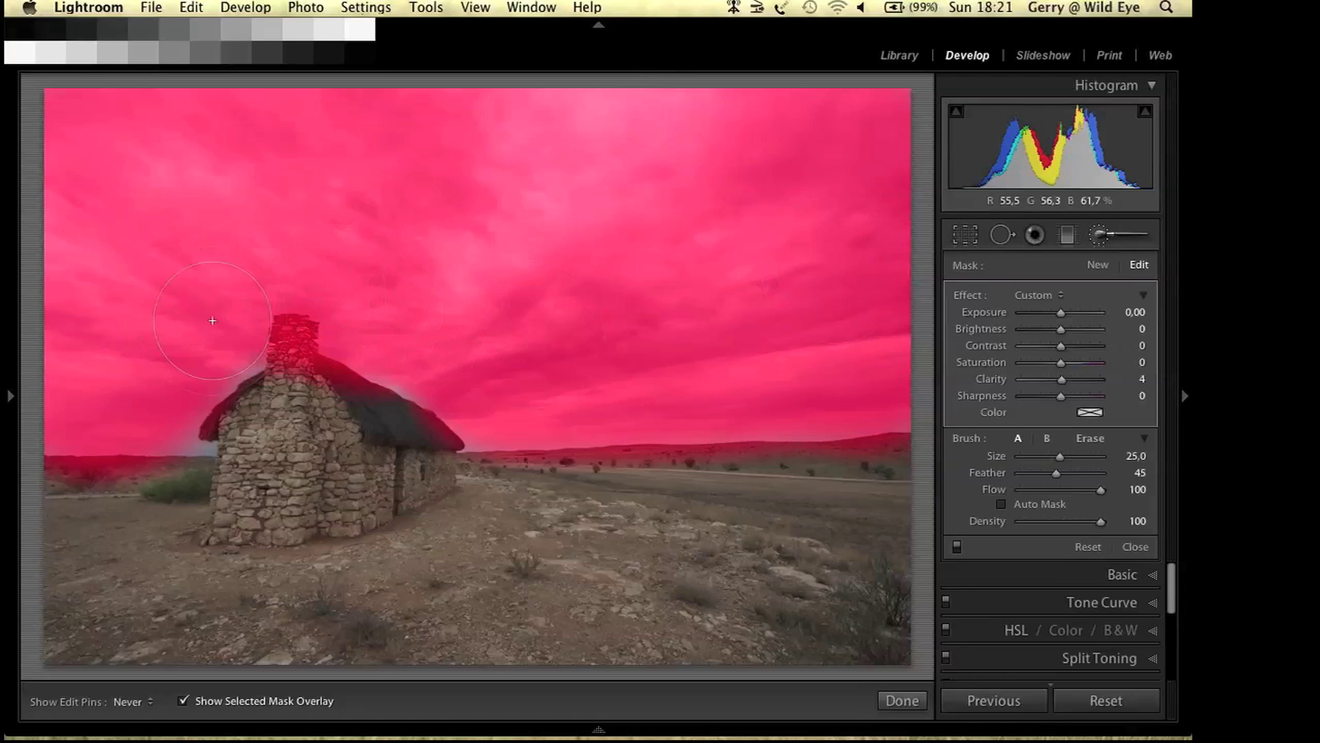
Step: Hide the mask overlay and finish the sky brush adjustment with Clarity 100 and Contrast 78
key("h")
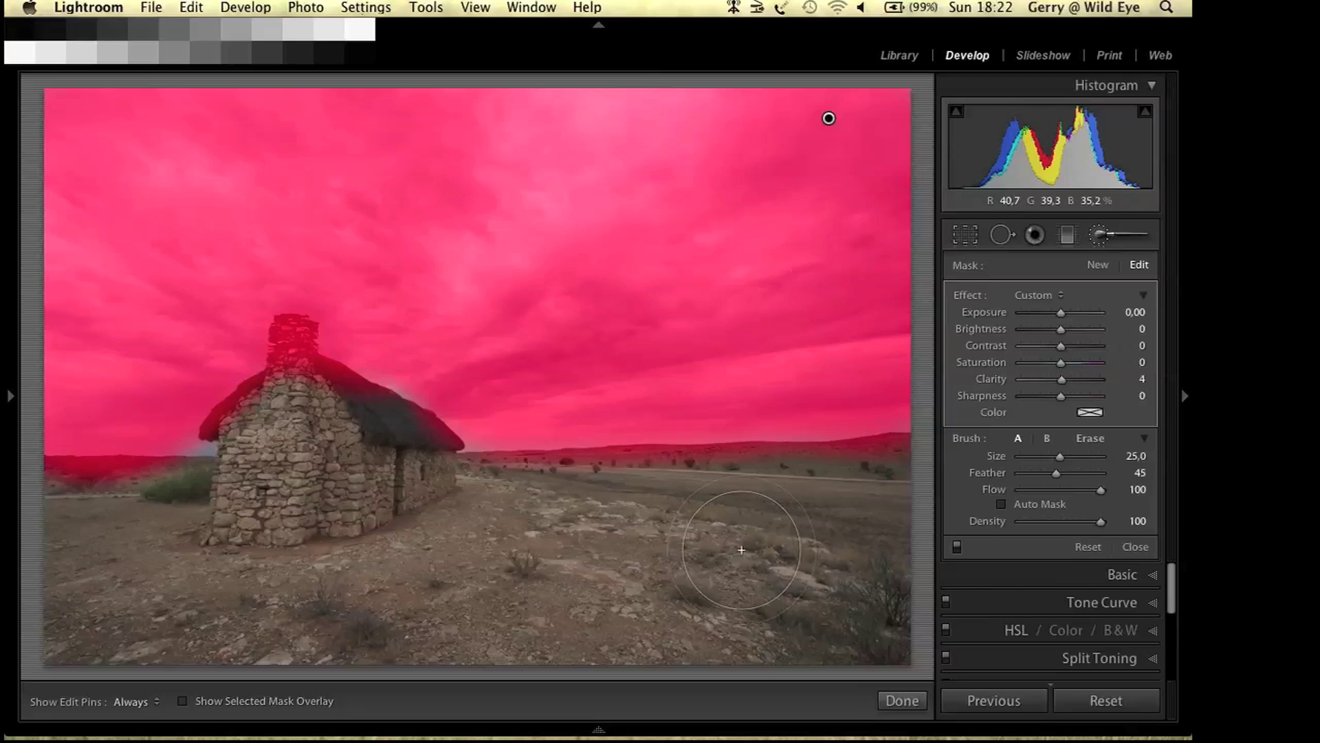
key("o")
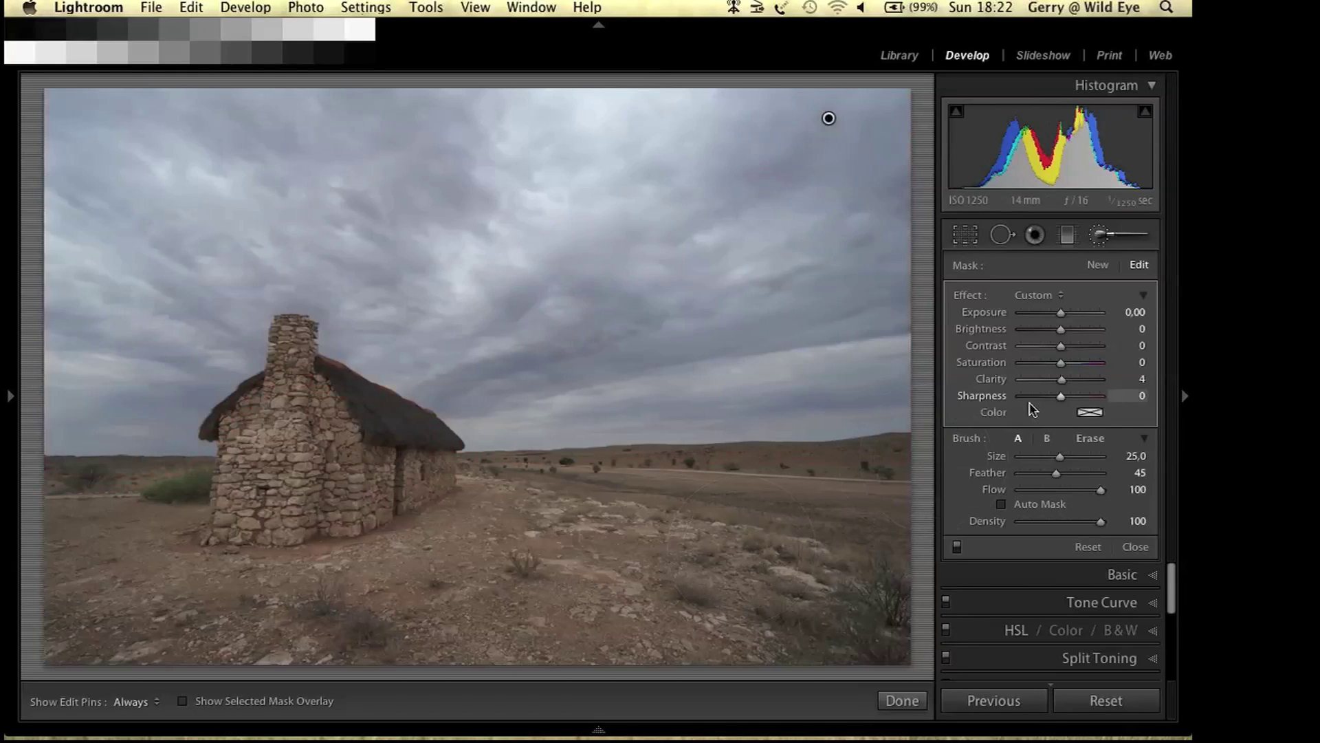
mouse_move(1061, 380)
left_mouse_down()
mouse_move(1106, 381)
mouse_move(1062, 347)
mouse_move(1091, 348)
left_mouse_up()
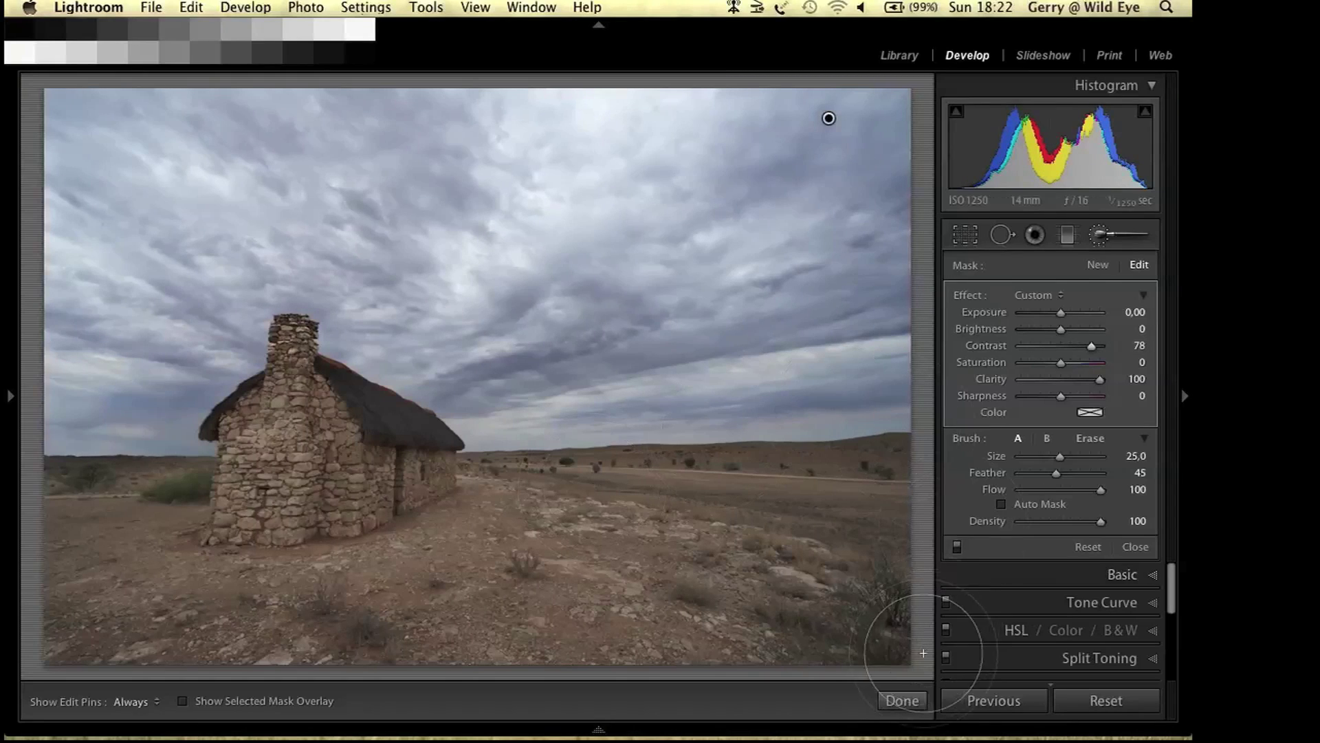
left_click(902, 700)
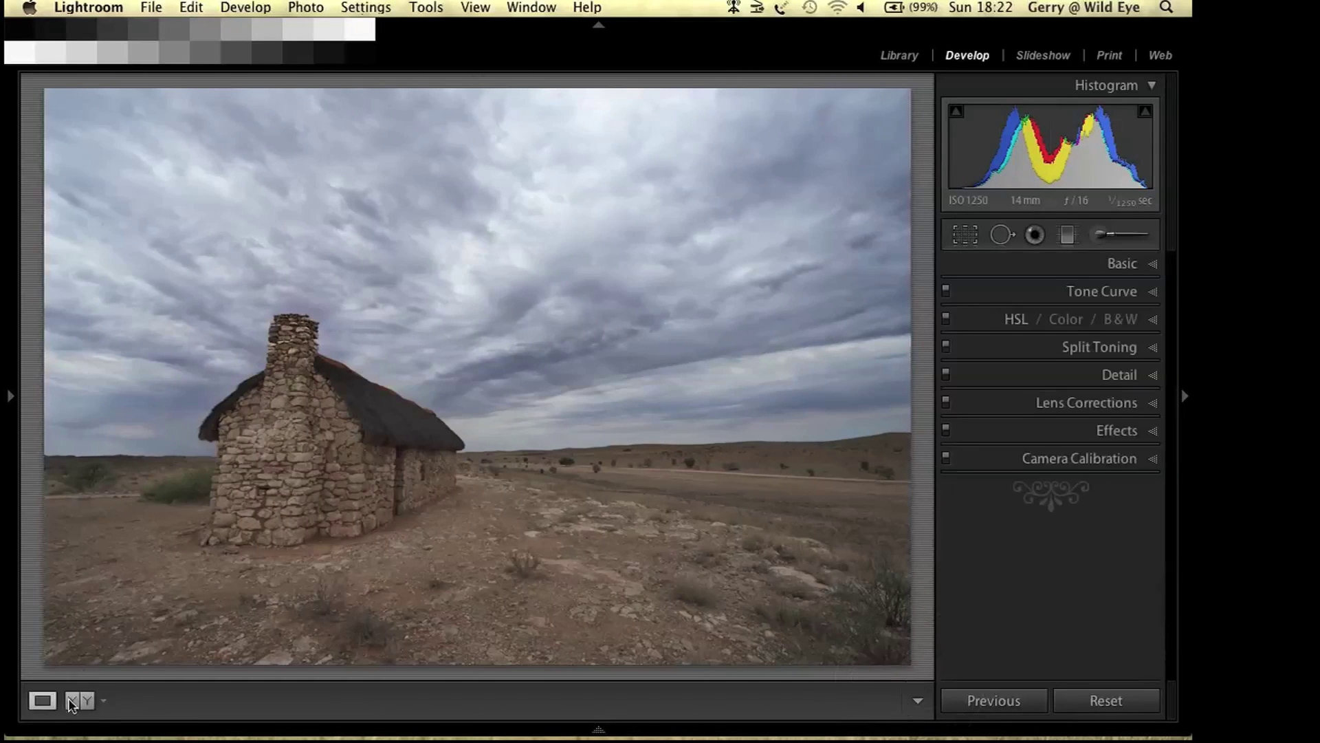
Step: Compare the photo before and after the brush adjustment, and examine which areas the sky mask covers
left_click(77, 700)
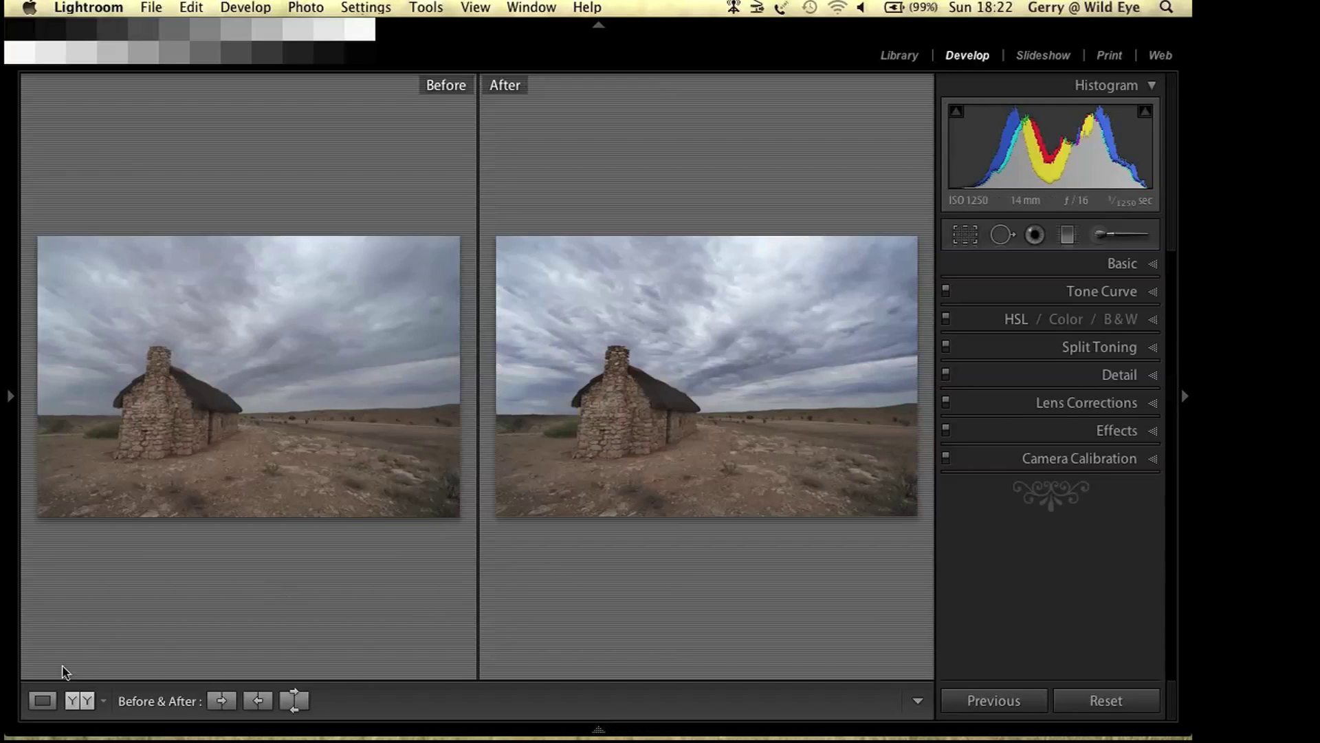
left_click(41, 701)
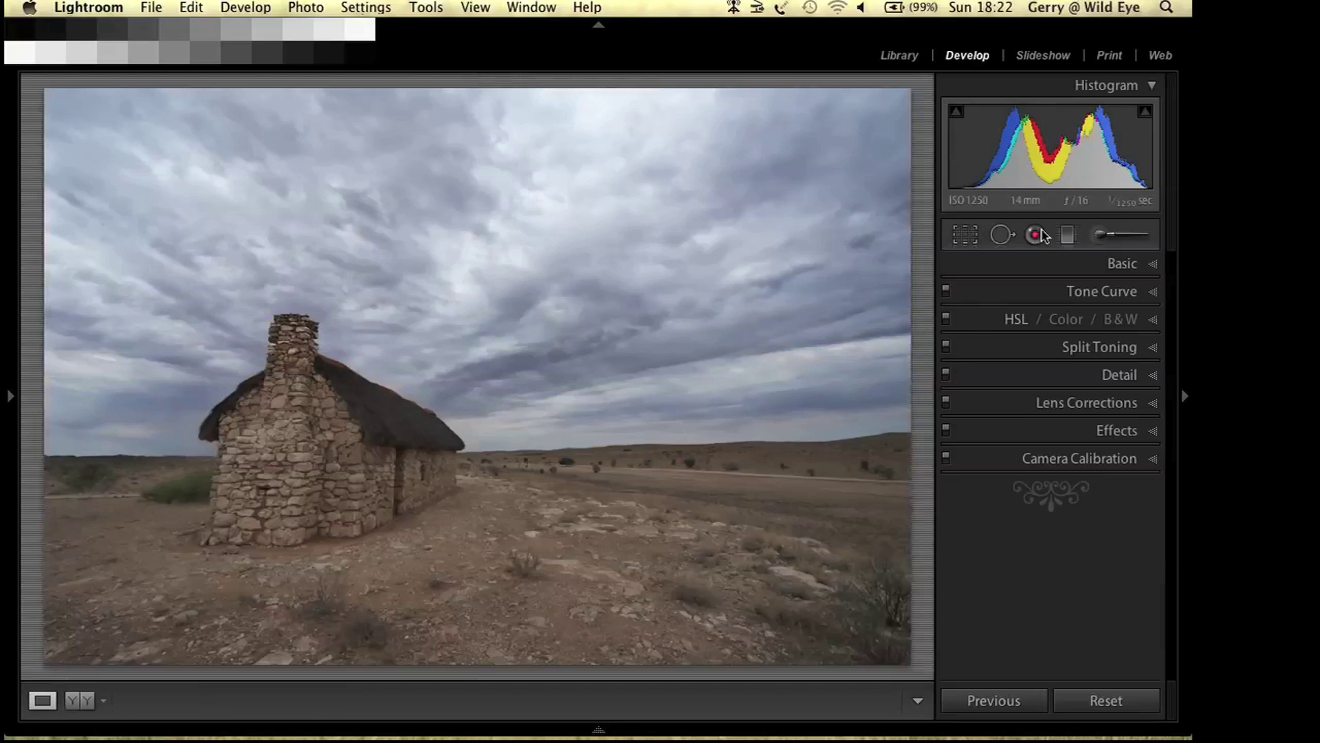
left_click(1102, 235)
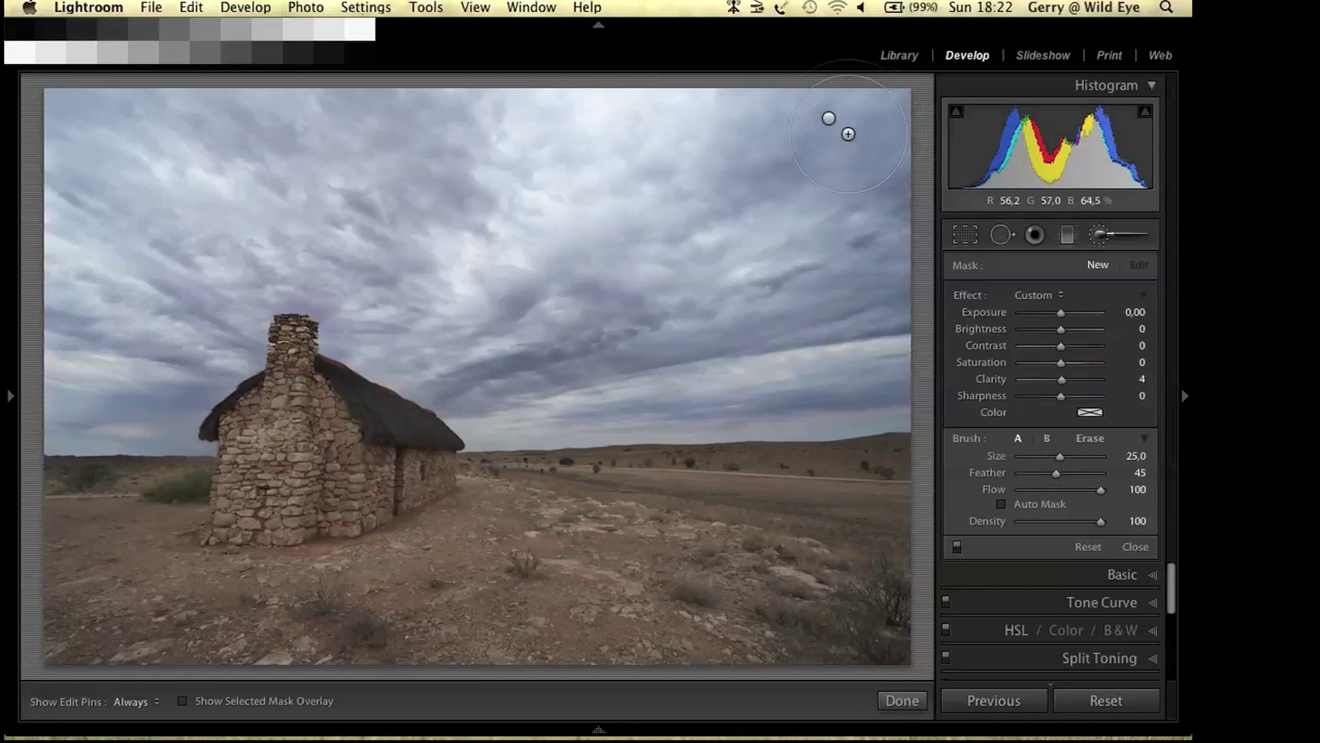
left_click(830, 120)
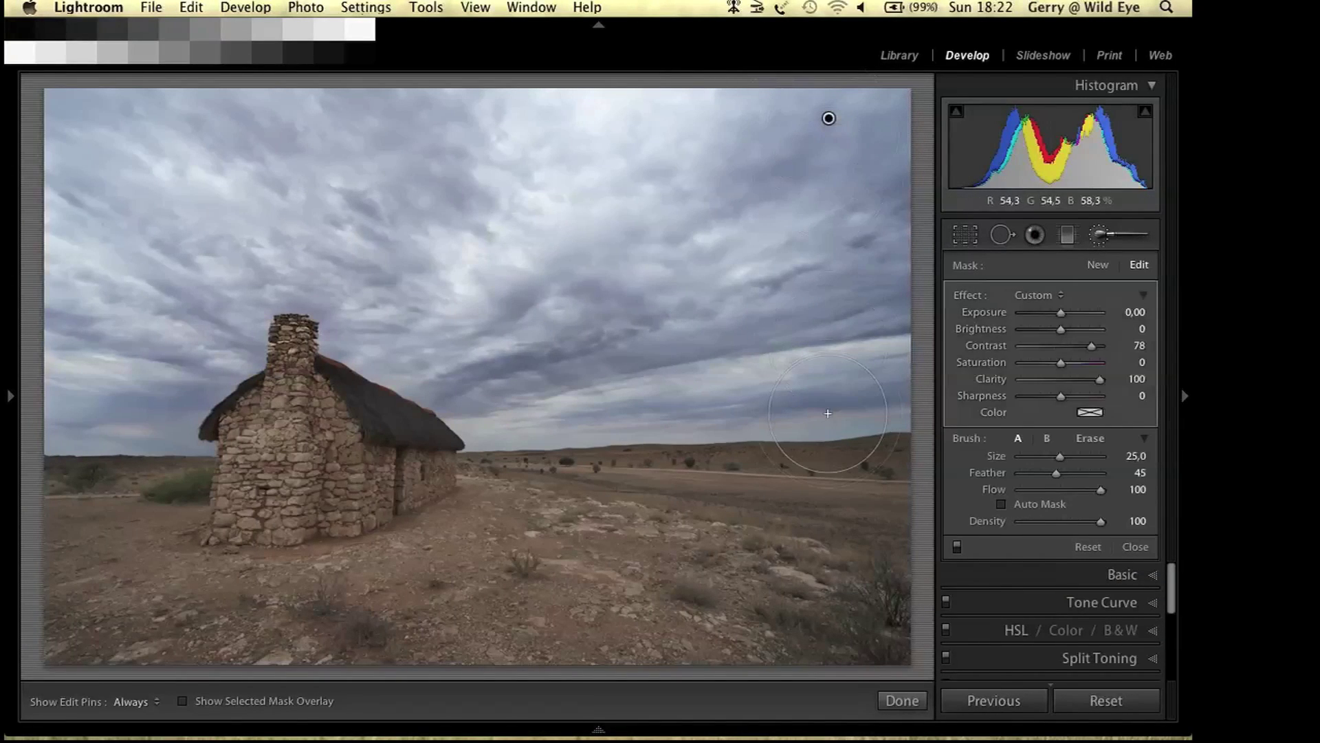
key("o")
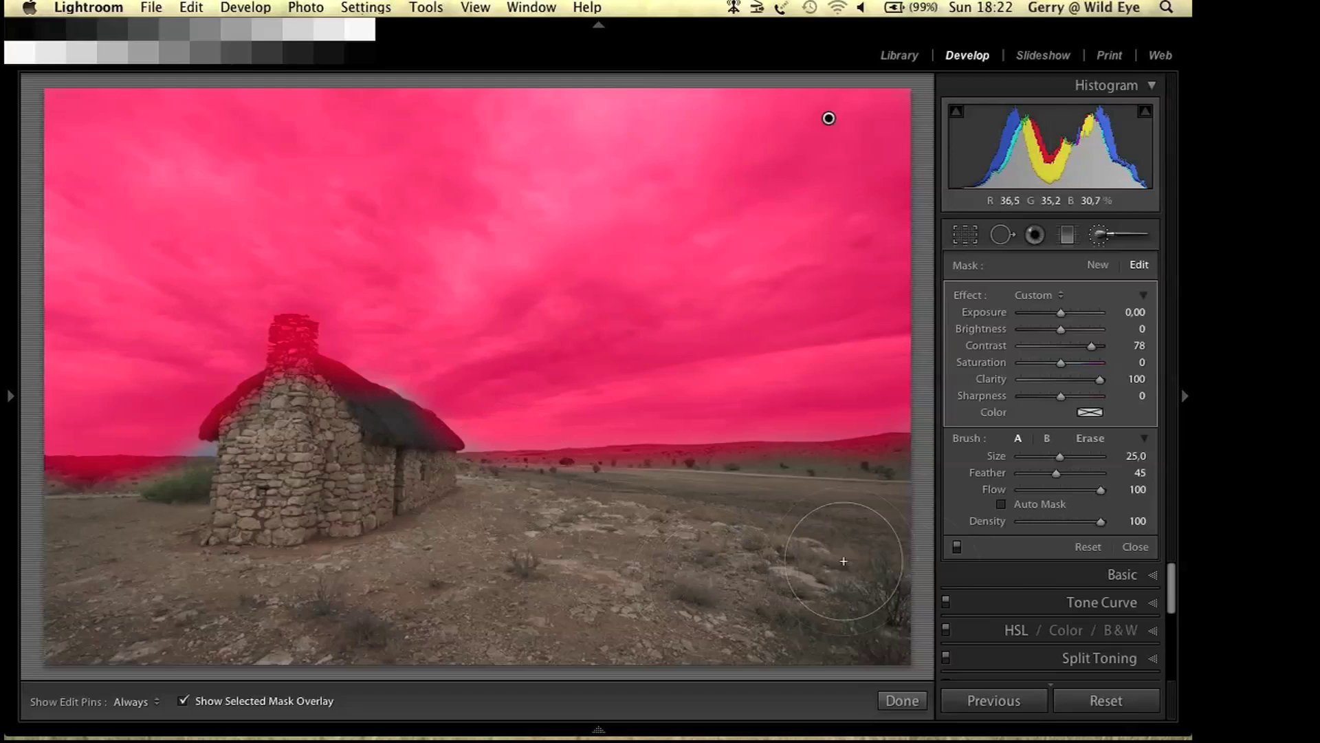
left_click(902, 700)
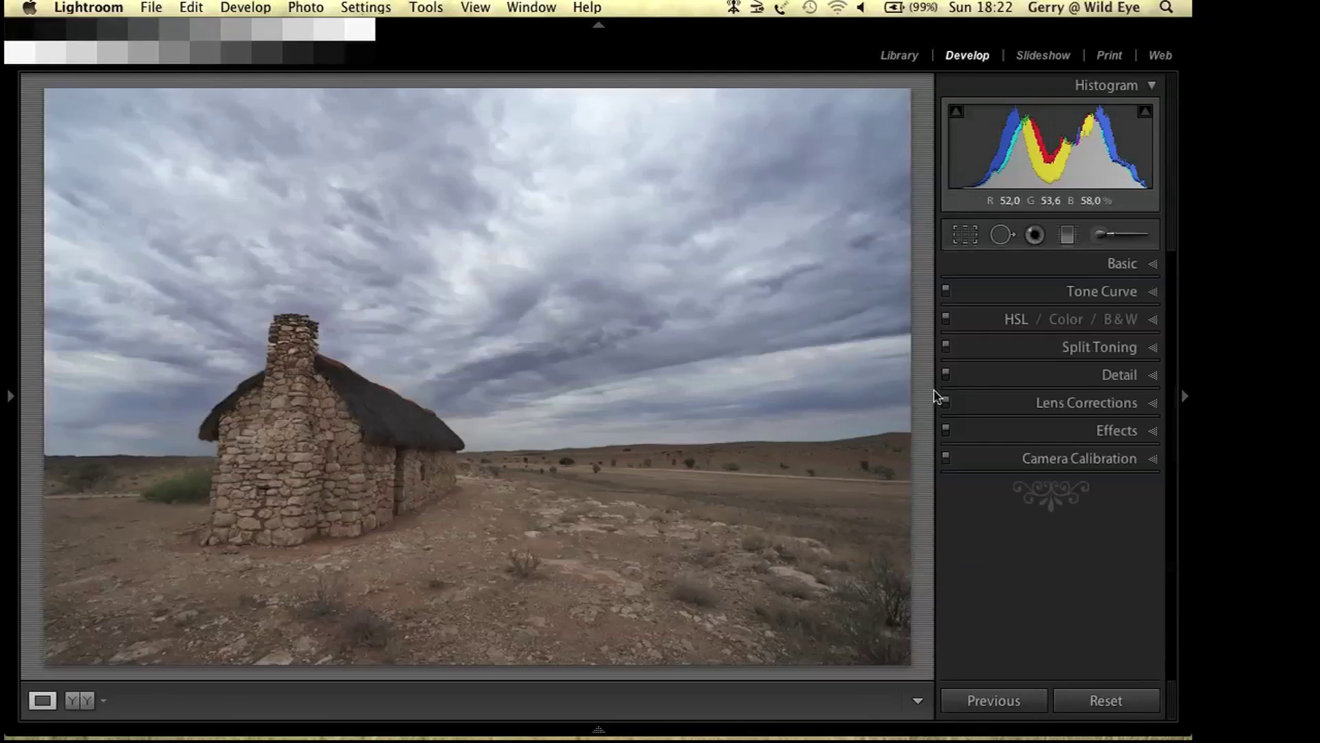
Step: View the brushed photo side by side with its original version
left_click(1070, 235)
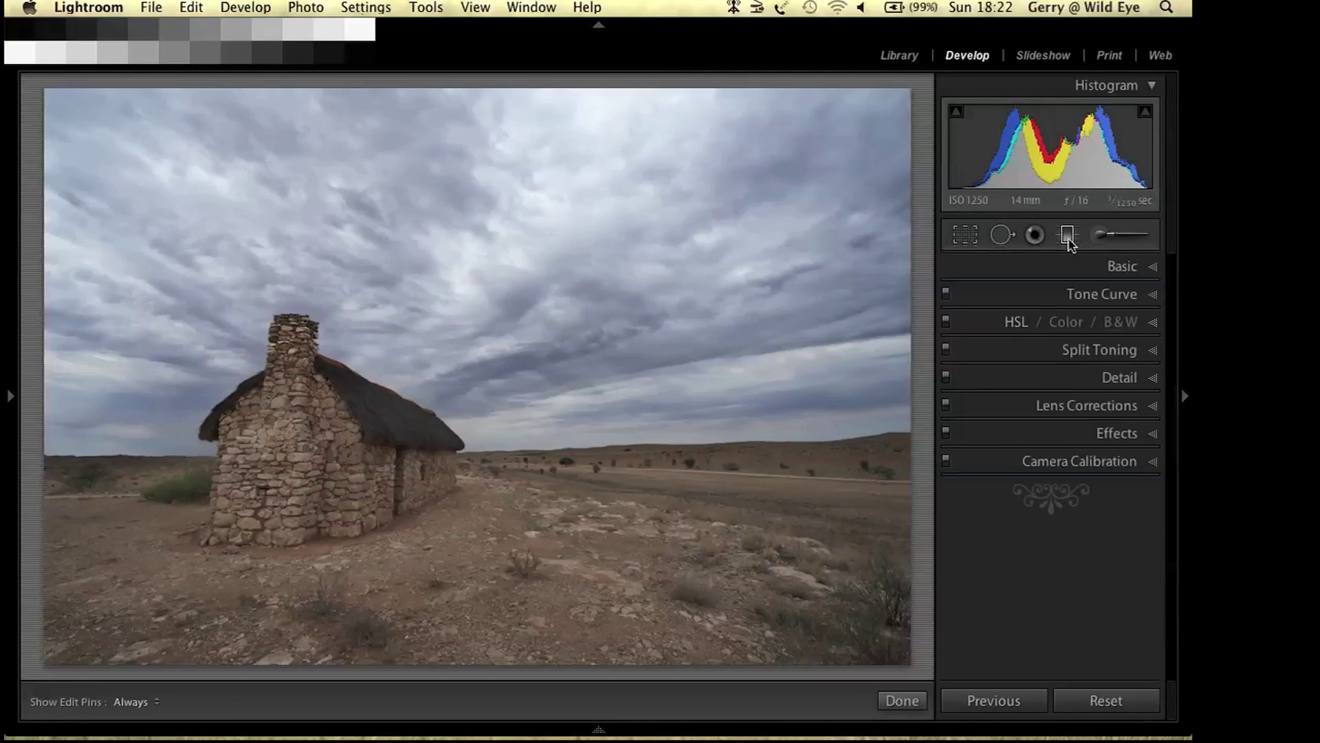
left_click(1102, 235)
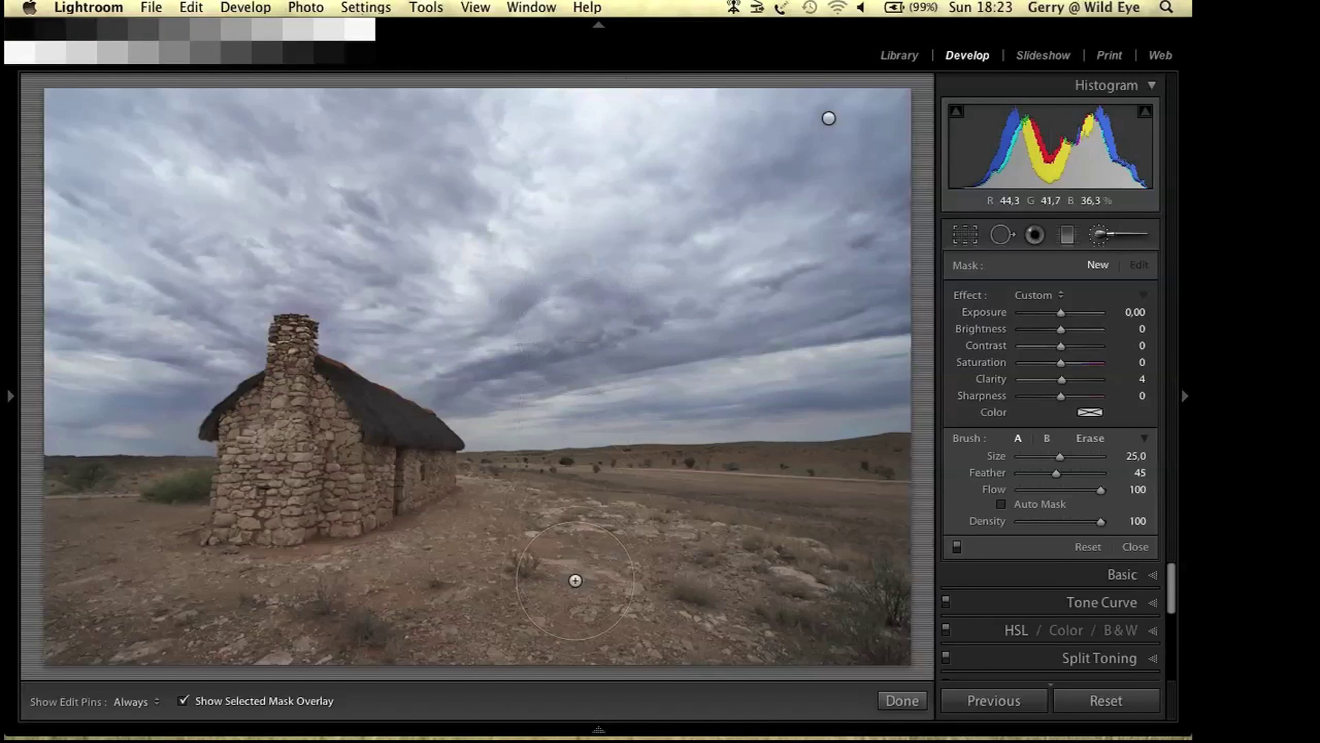
left_click(902, 700)
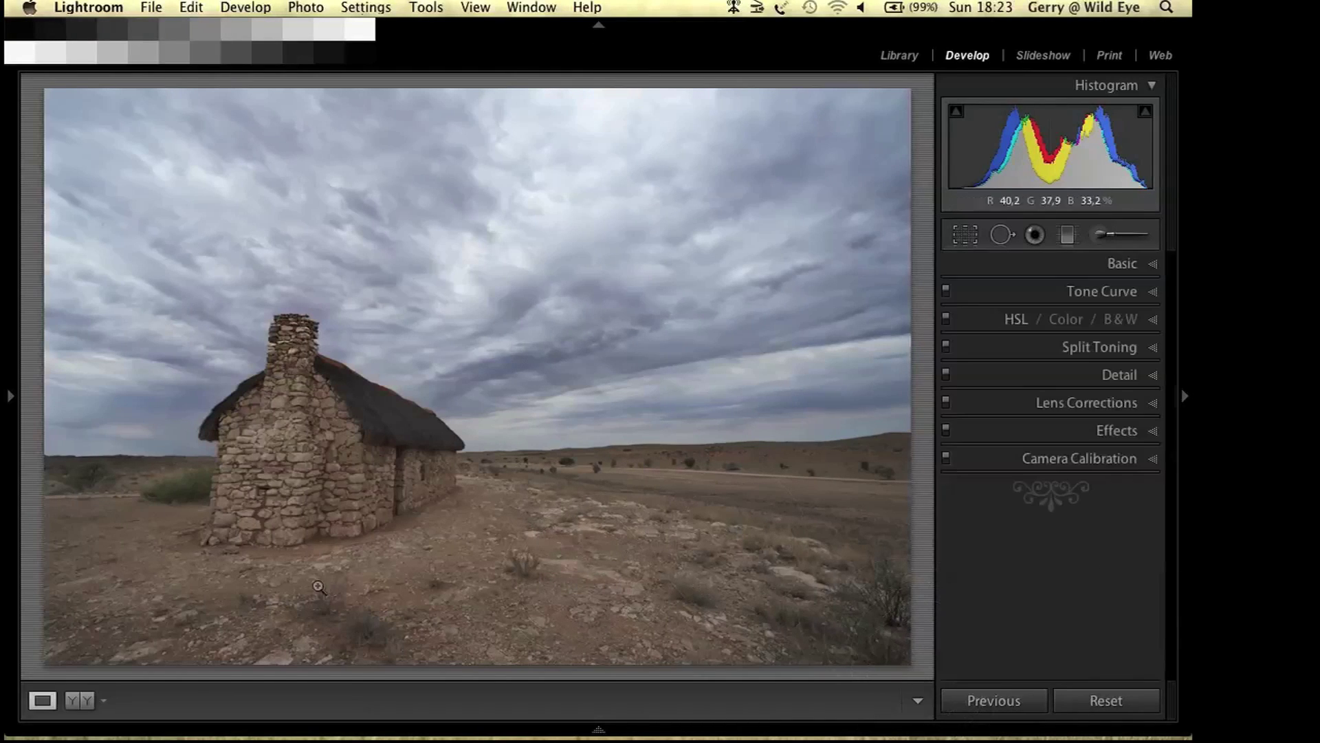
left_click(91, 706)
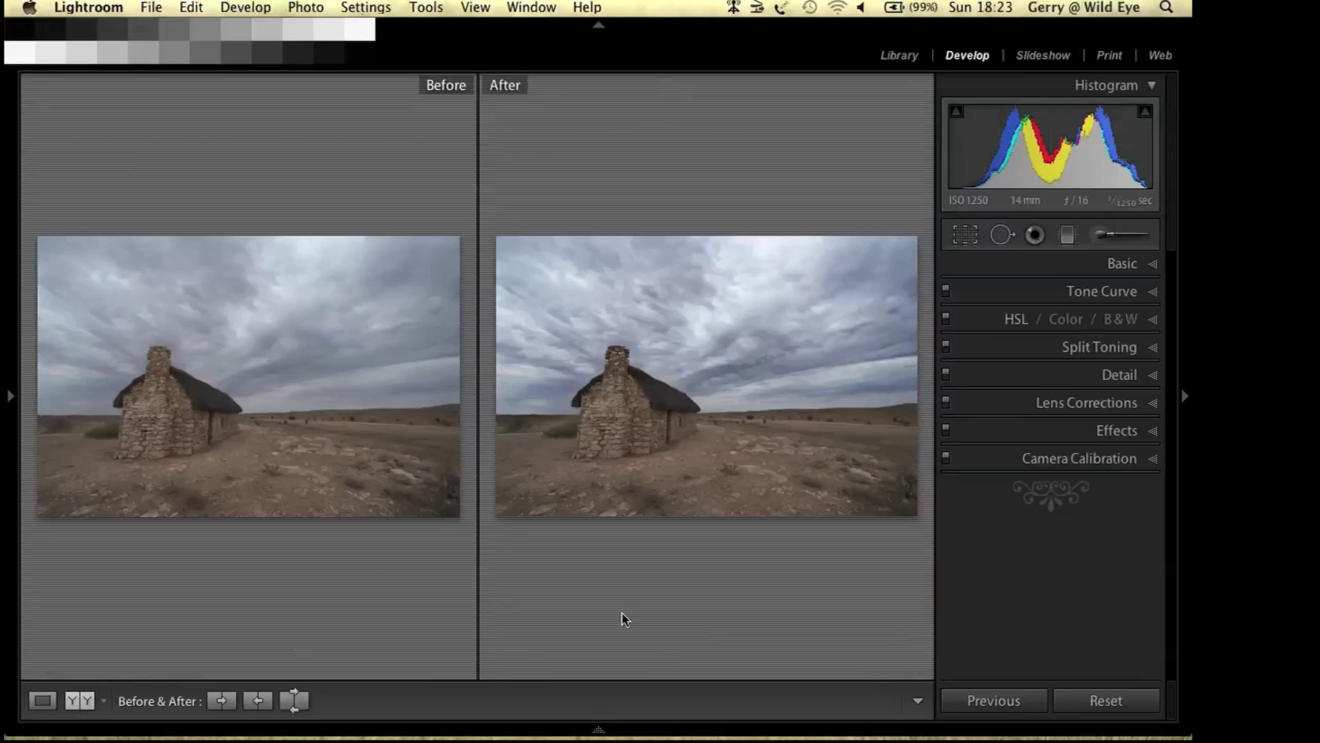